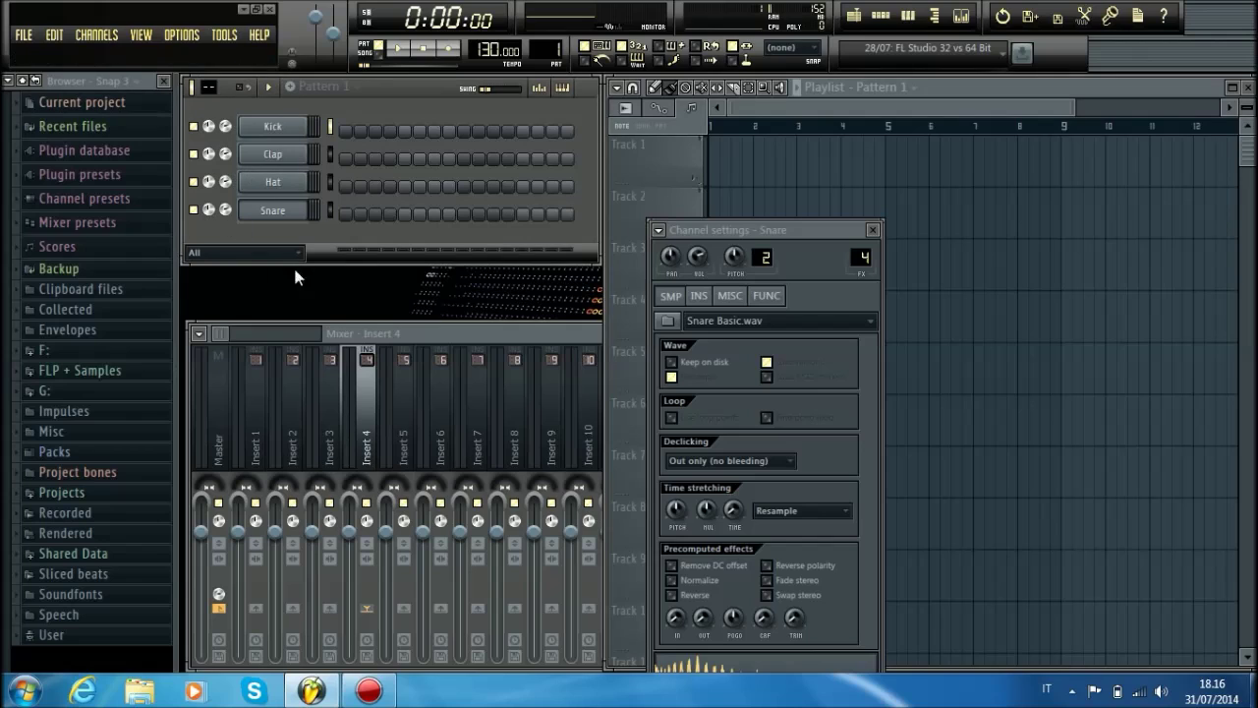
Look through the channel settings of the Kick, Clap, Hat and Snare channels one by one.
click(283, 185)
click(285, 154)
click(290, 132)
click(291, 155)
click(290, 182)
click(290, 208)
click(290, 182)
click(291, 156)
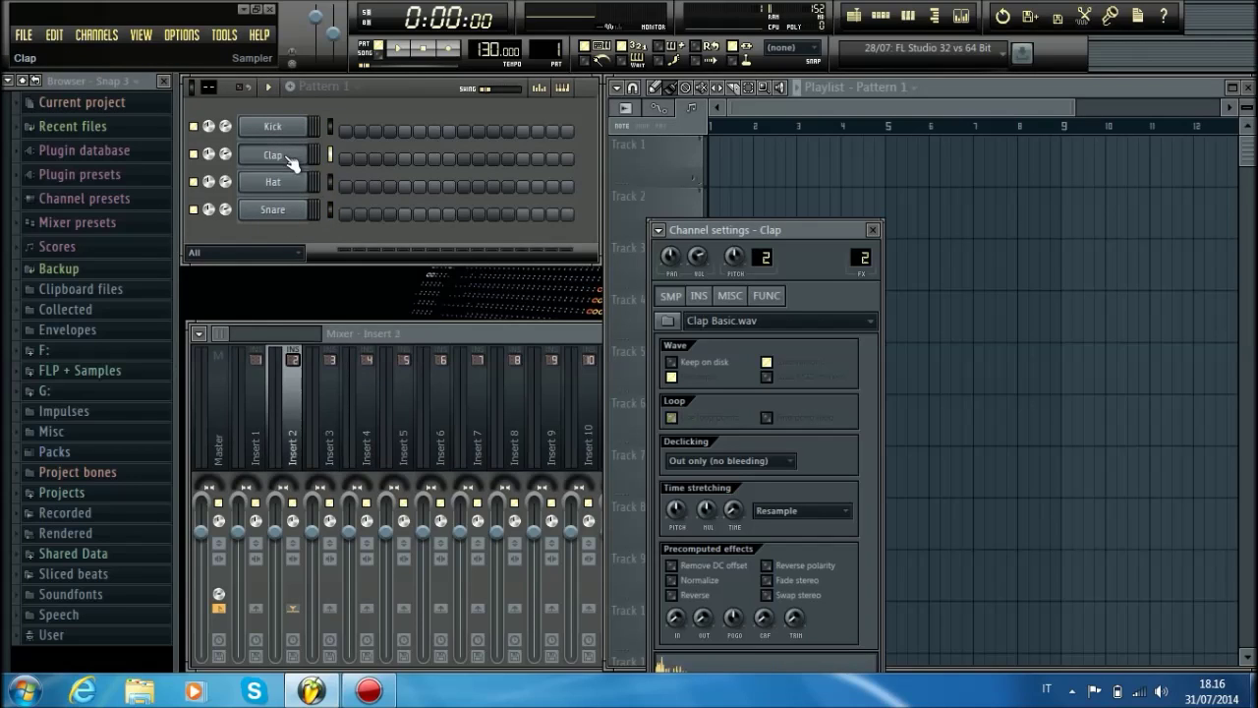
click(289, 133)
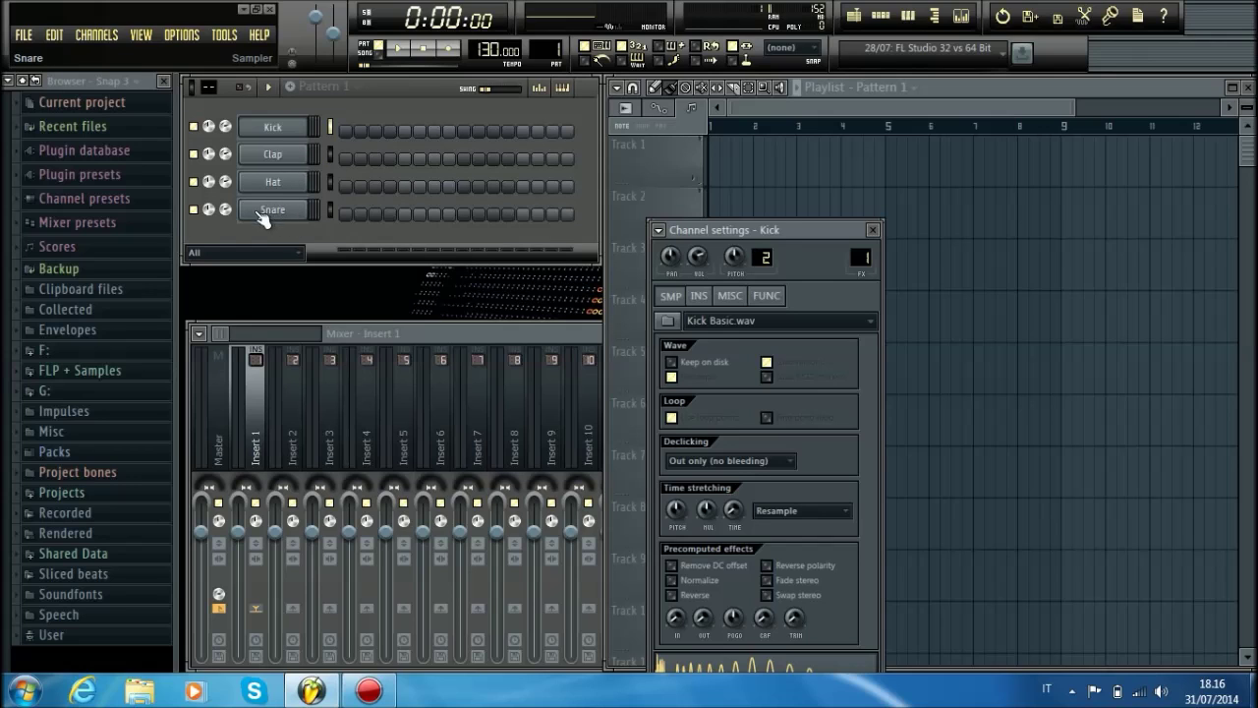
Insert a Nexus channel above the Snare channel and move its plugin window clear of the channel list.
click(281, 216)
right_click(256, 209)
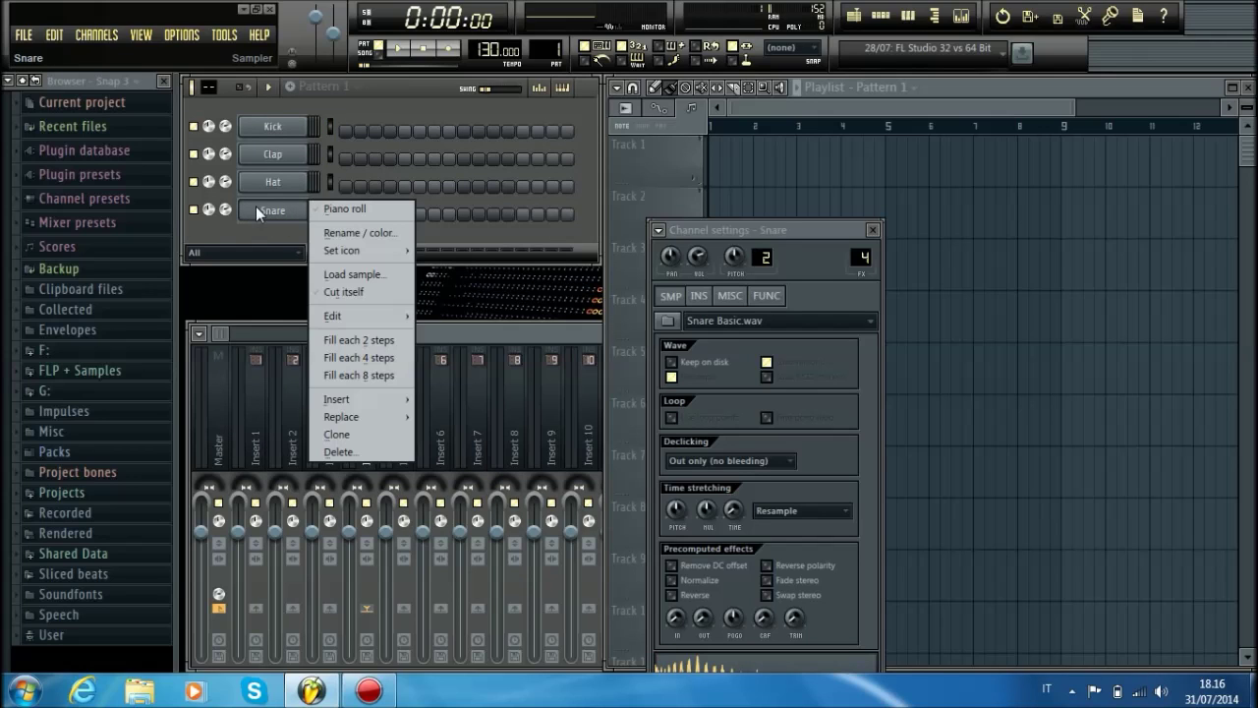
mouse_move(354, 400)
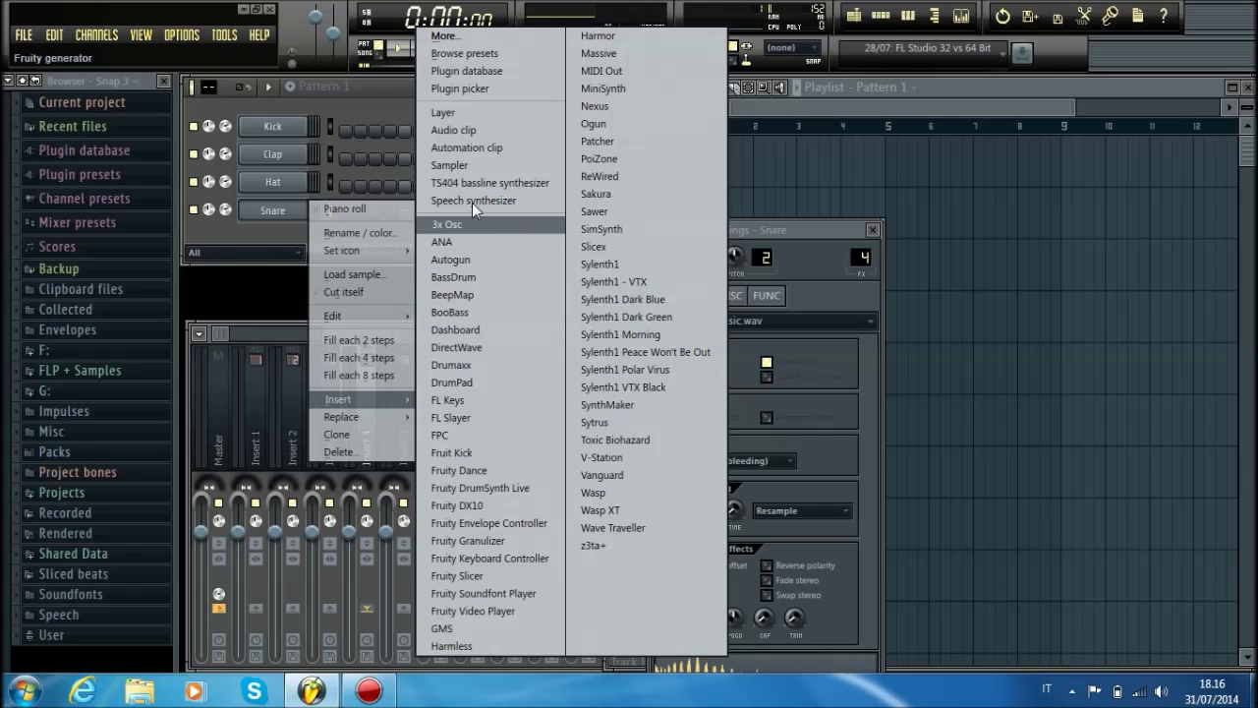
click(619, 104)
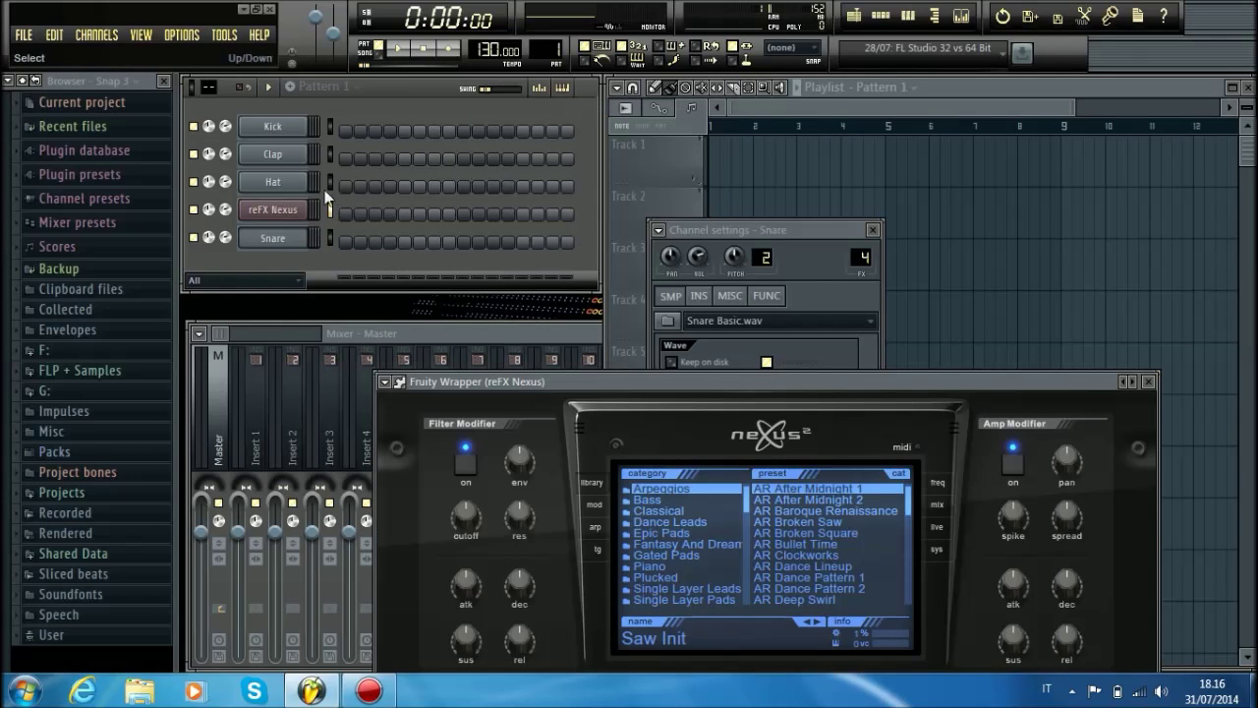
click(272, 209)
drag(664, 375, 834, 200)
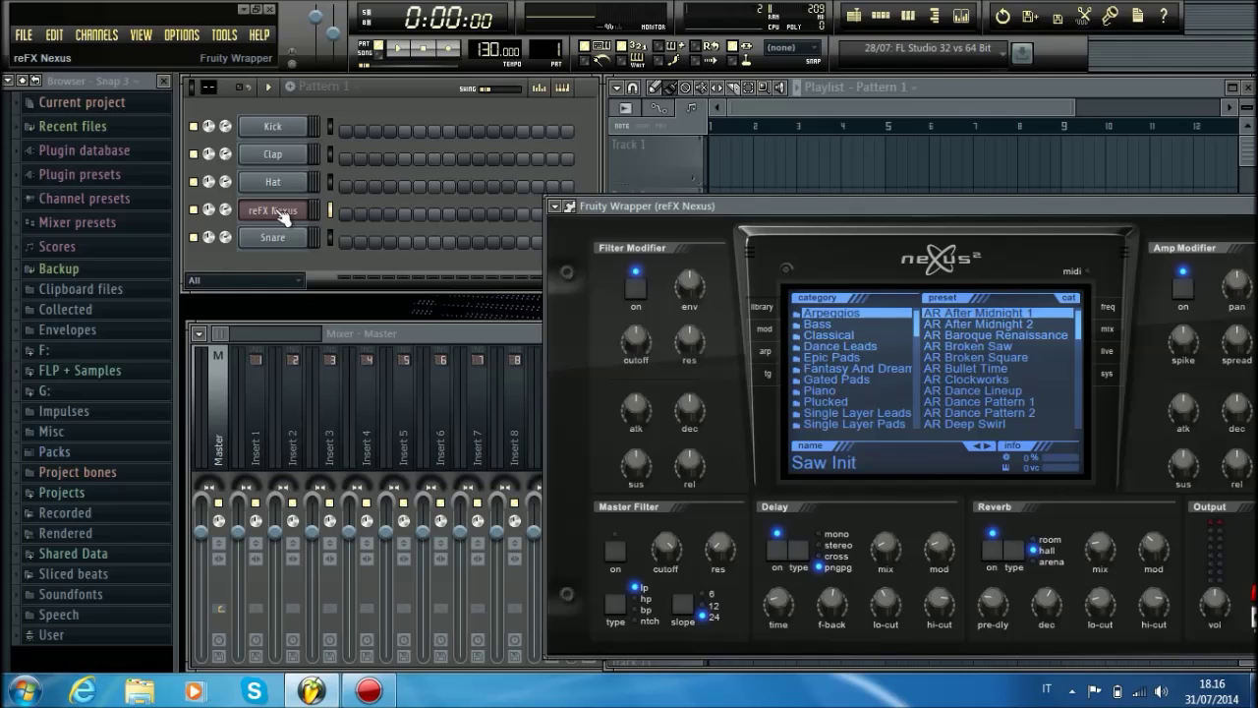
Replace the reFX Nexus channel with a 3x Osc generator and close its channel settings.
right_click(282, 214)
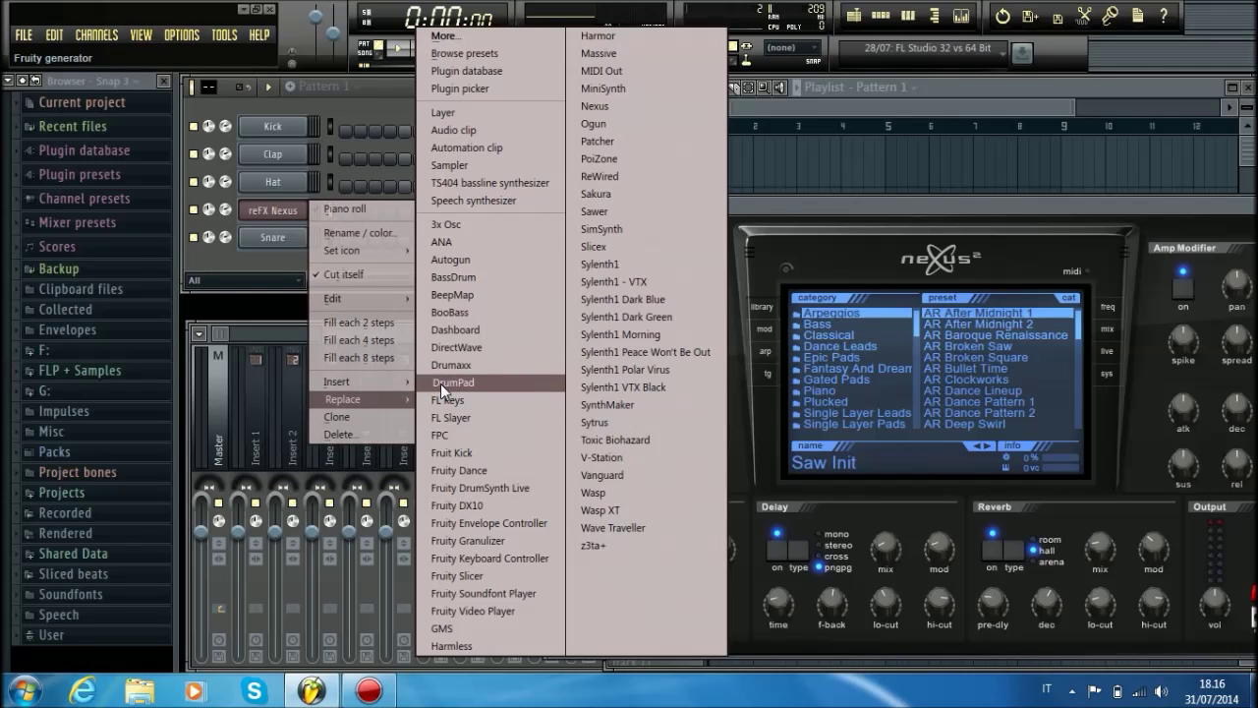
click(463, 226)
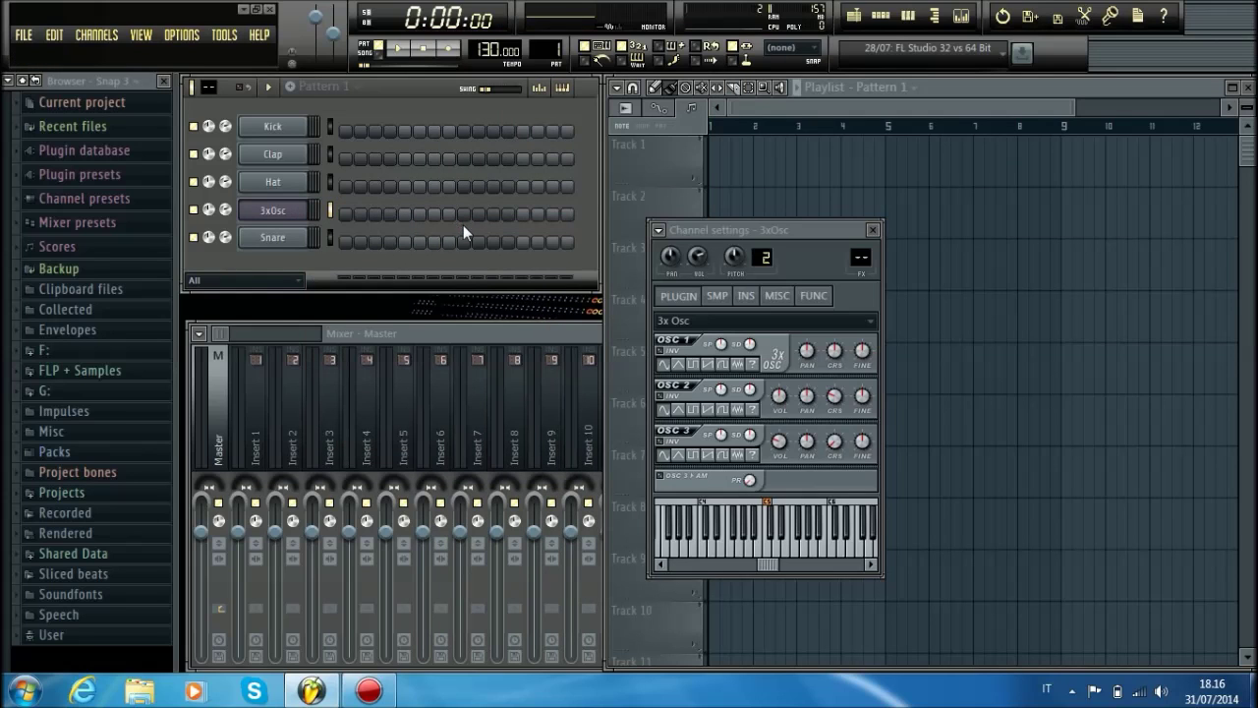
click(284, 214)
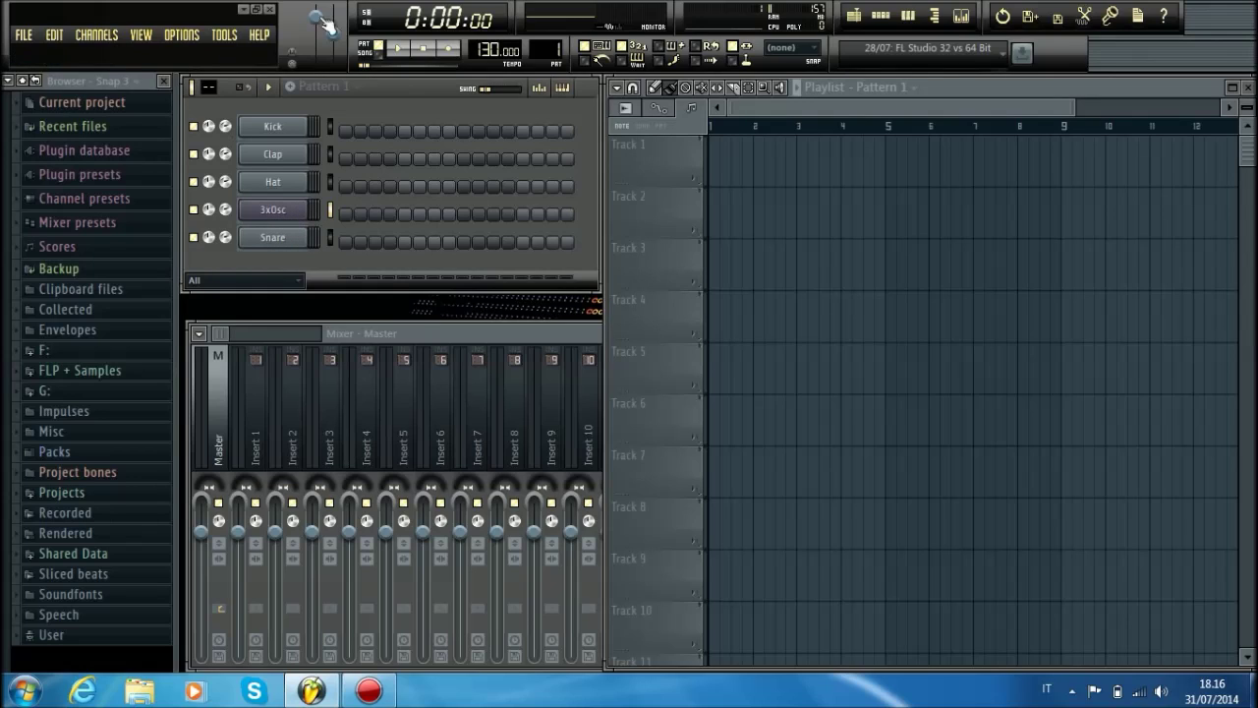
Insert two more 3x Osc channels directly above the Snare channel.
right_click(270, 209)
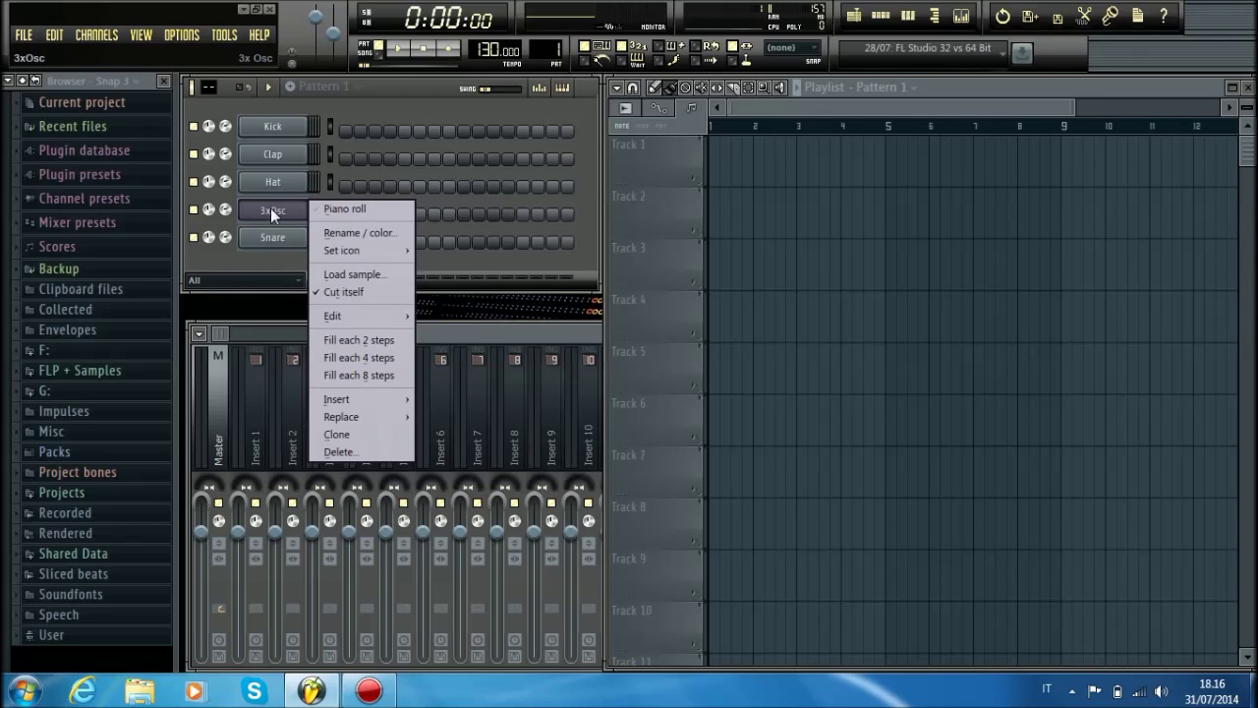
right_click(269, 239)
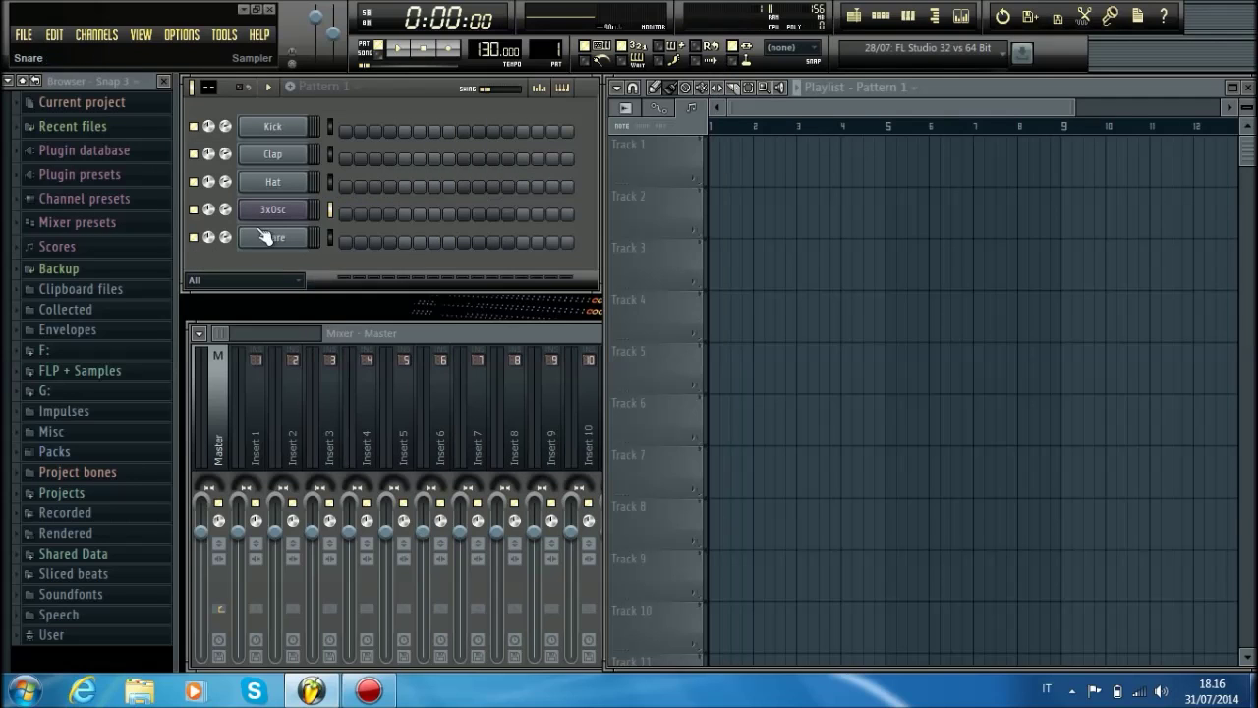
right_click(270, 238)
mouse_move(400, 425)
click(500, 241)
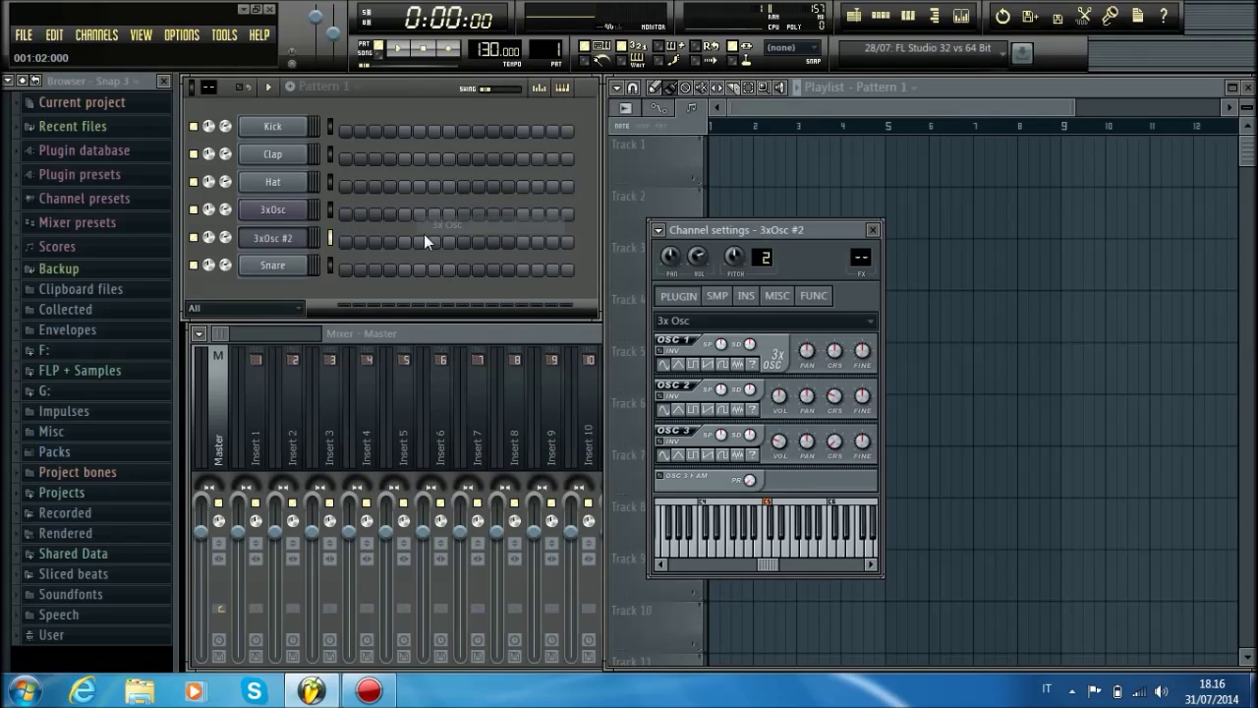
right_click(264, 272)
mouse_move(350, 450)
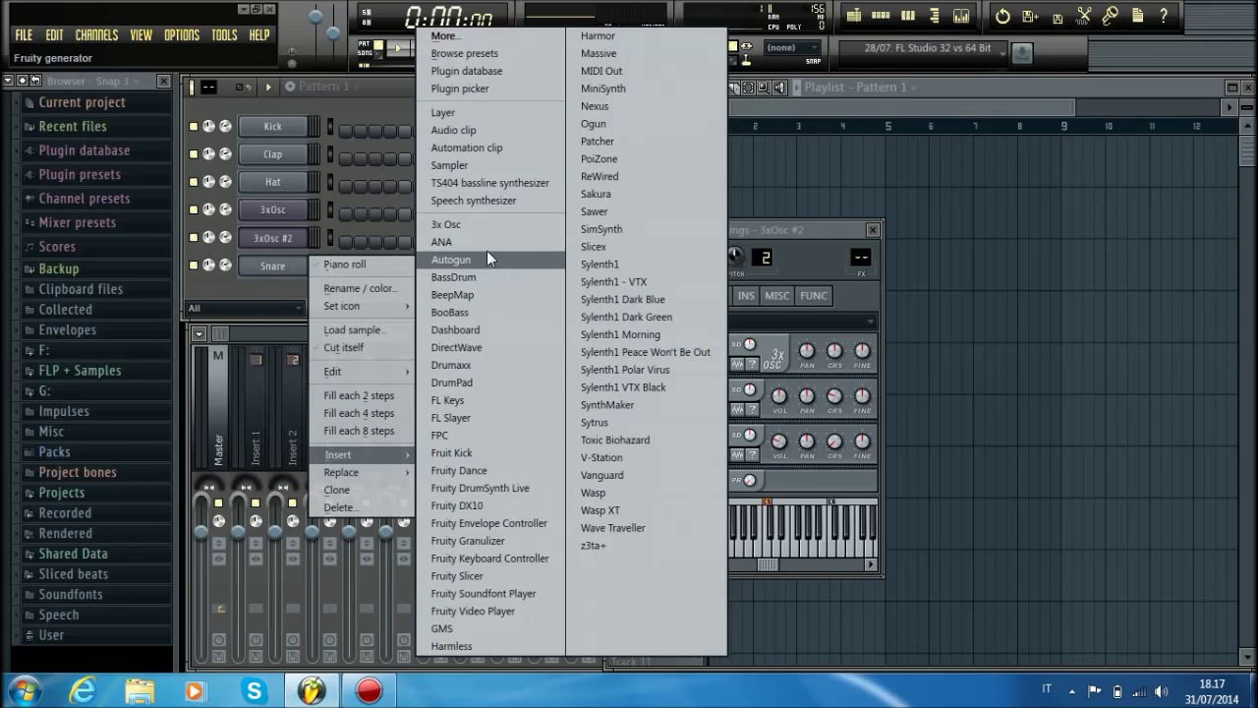
click(476, 228)
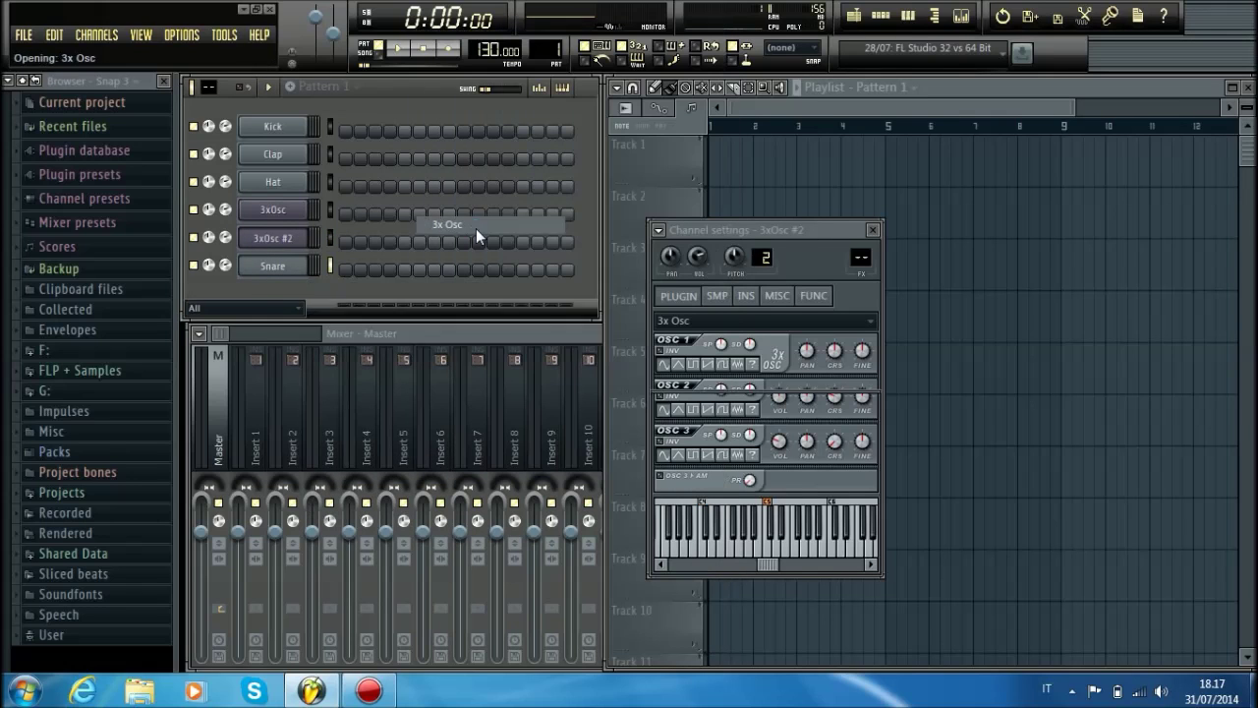
Replace the Snare channel with 3x Osc and add one more 3x Osc channel at the end of the pattern's channels.
click(291, 187)
click(287, 295)
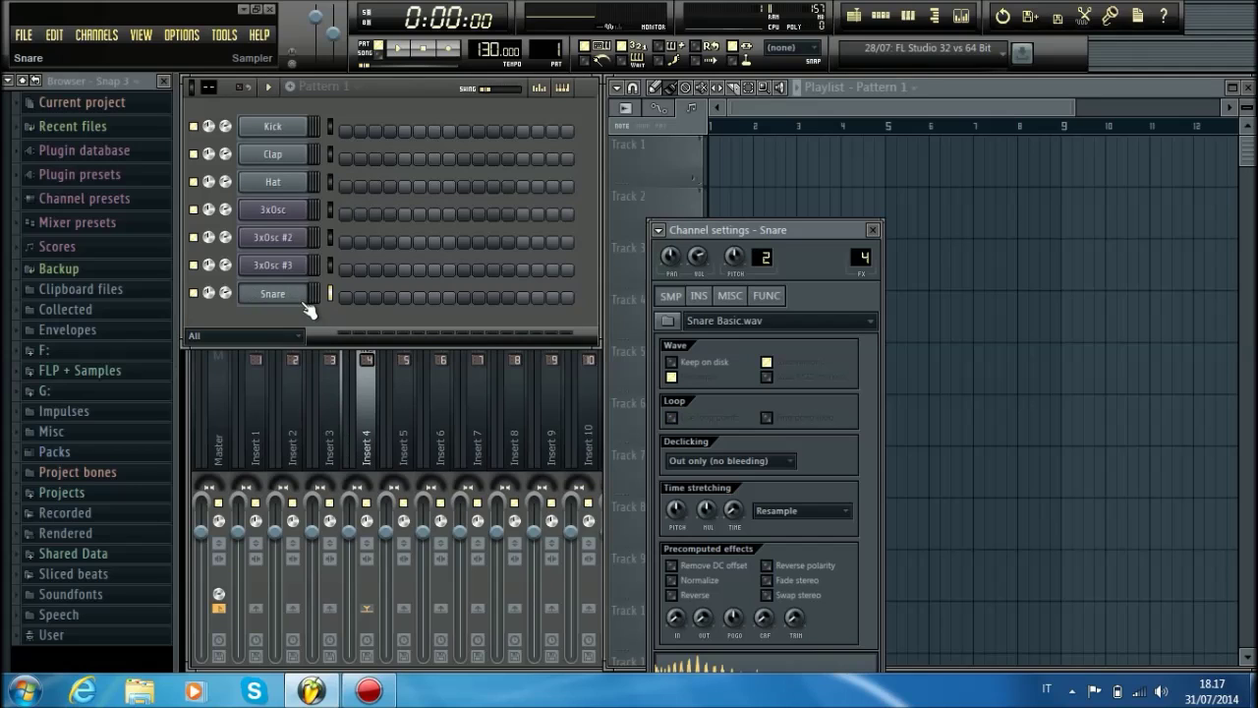
right_click(280, 293)
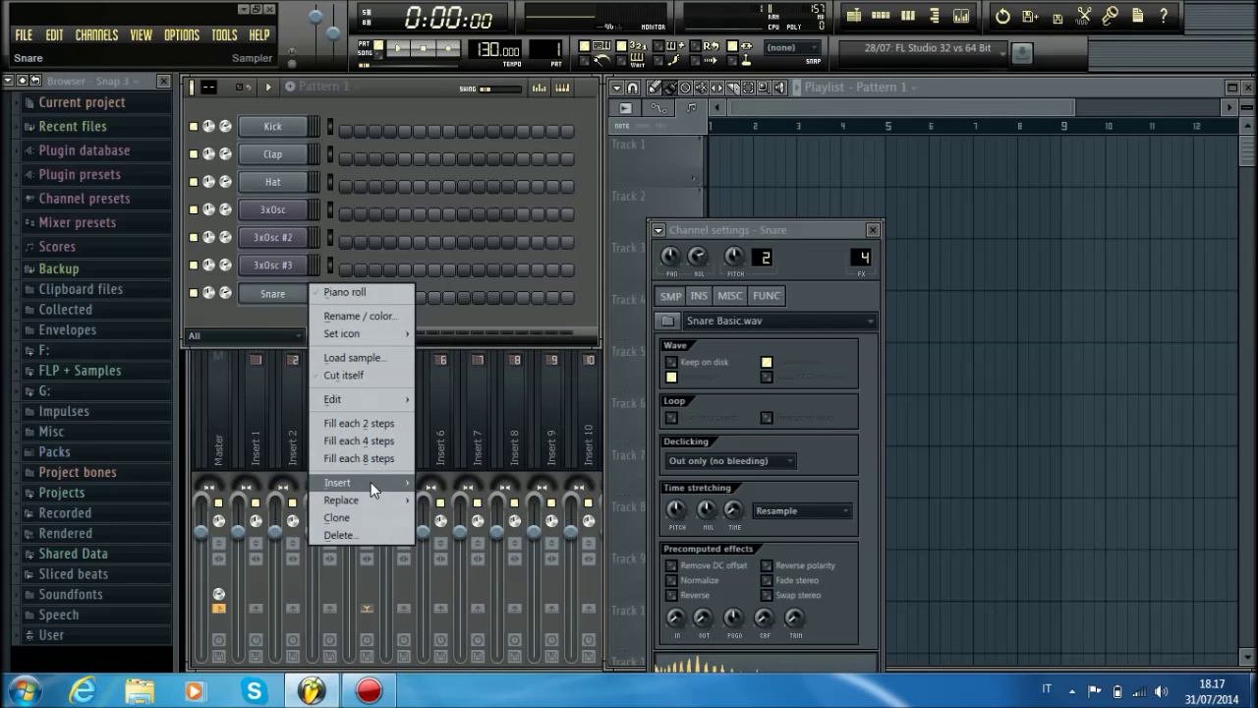
mouse_move(368, 495)
click(457, 223)
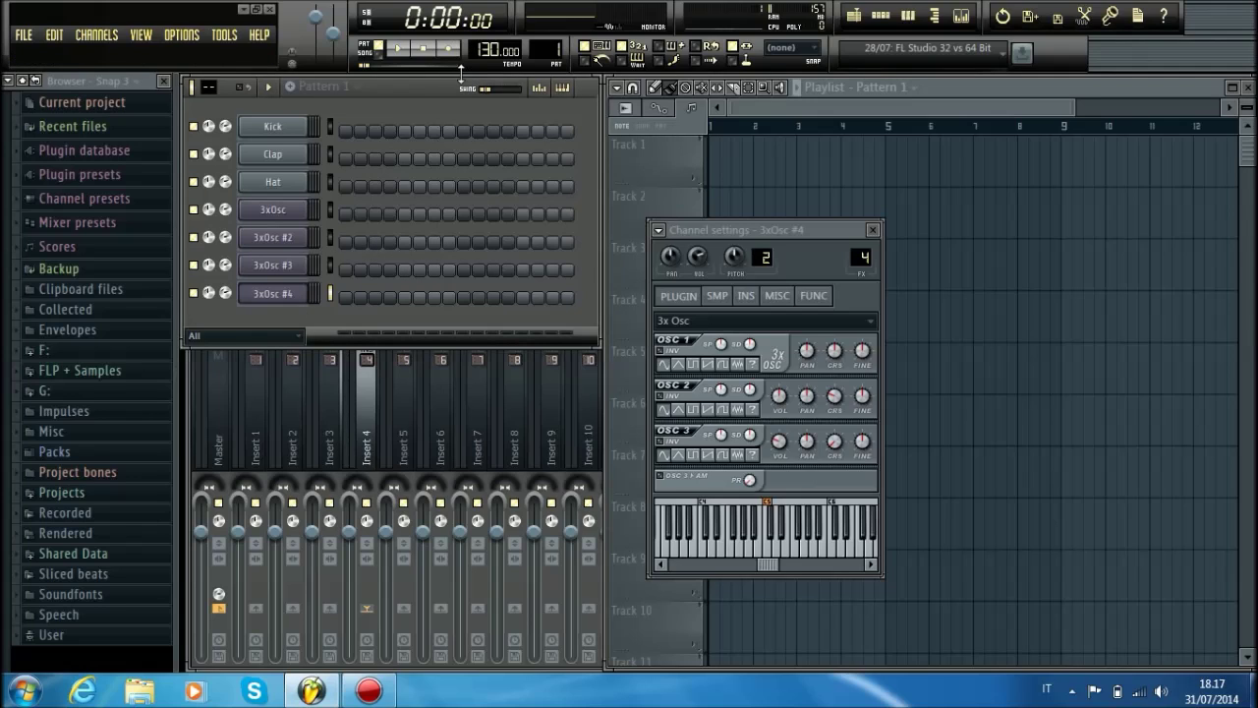
click(89, 38)
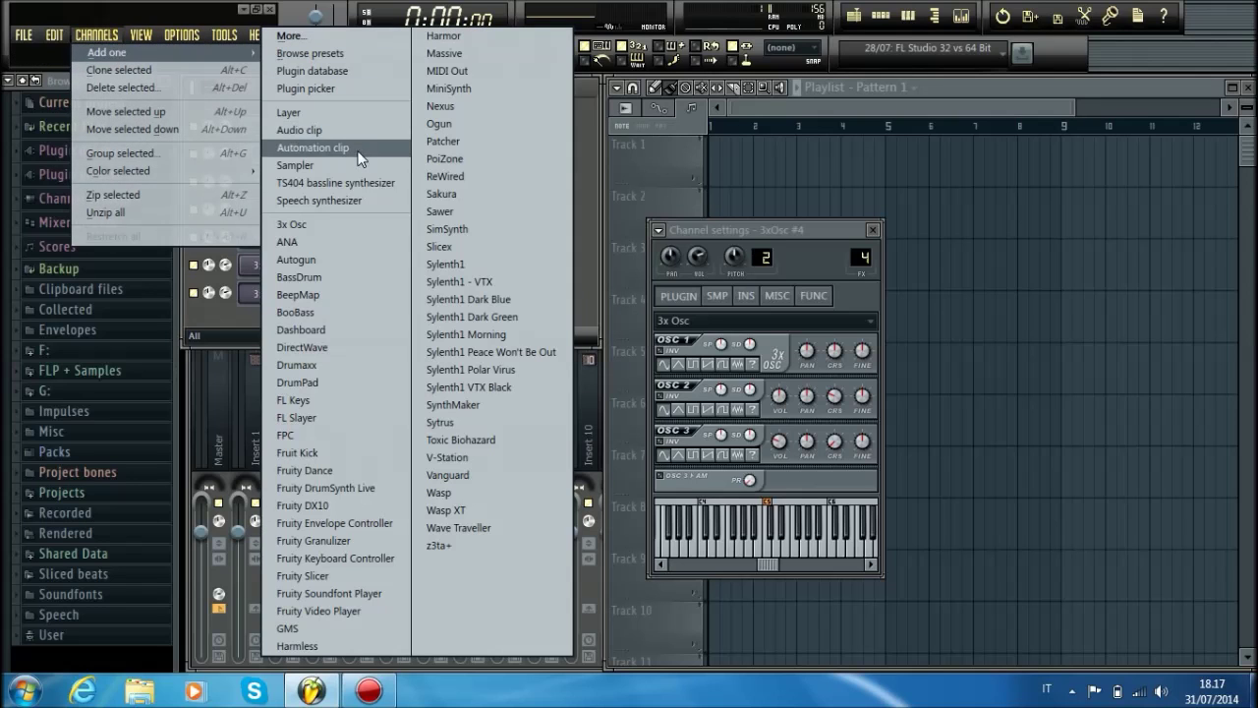
click(344, 223)
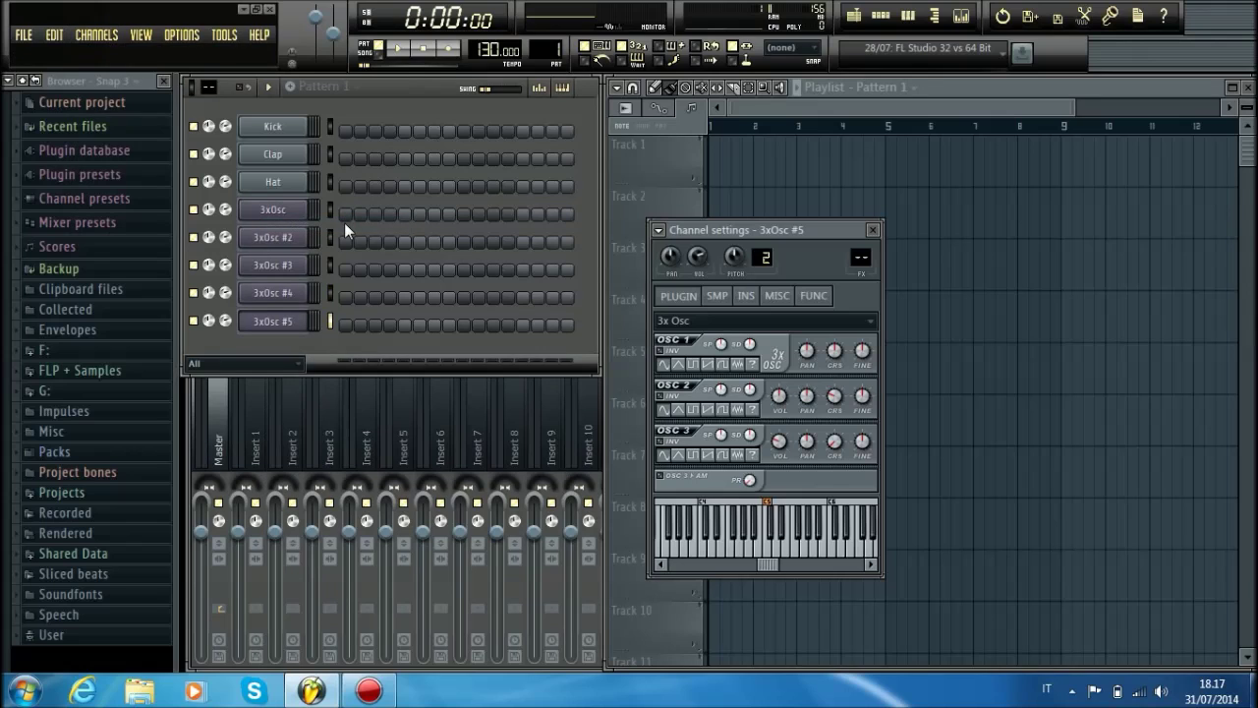
click(98, 35)
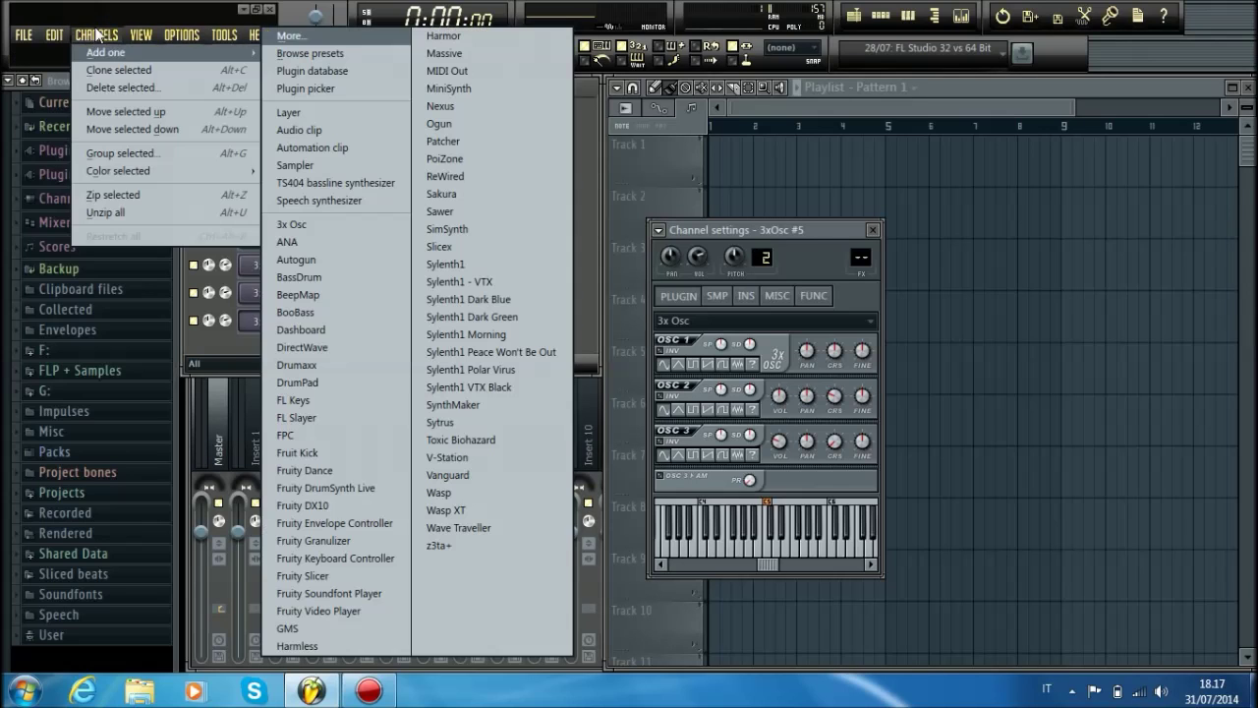
click(638, 171)
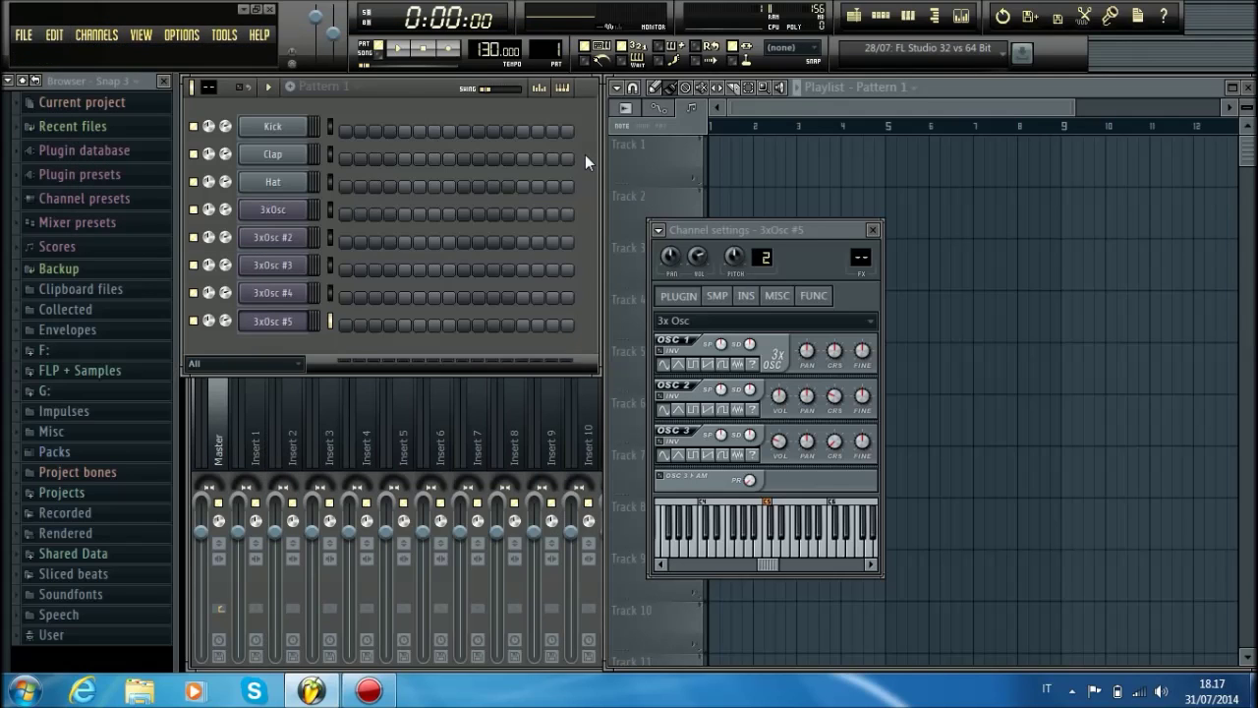
right_click(304, 316)
mouse_move(352, 509)
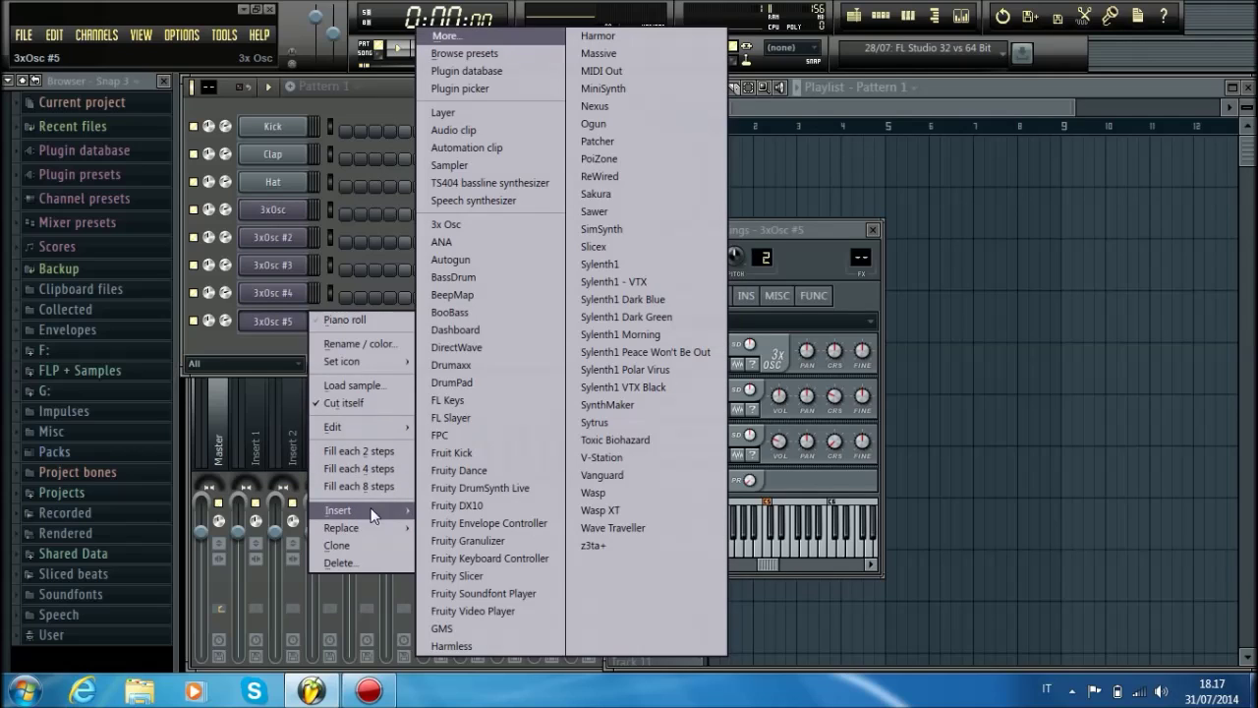
click(245, 343)
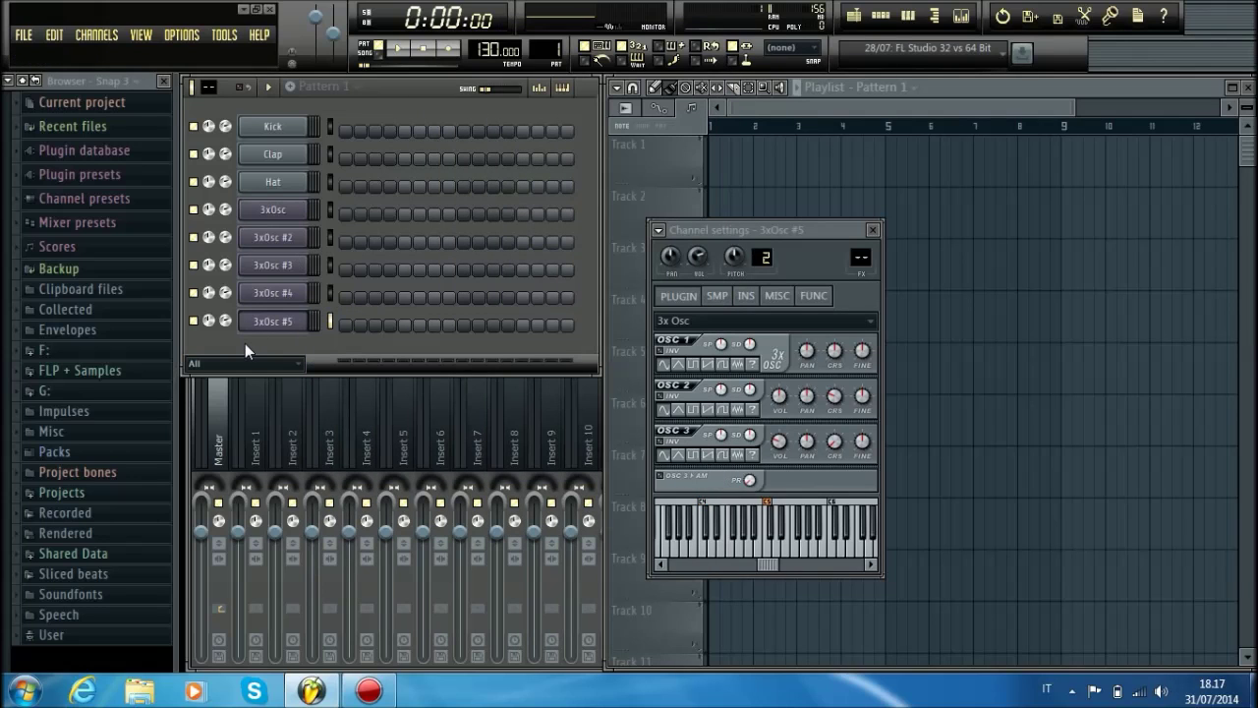
click(278, 324)
click(282, 326)
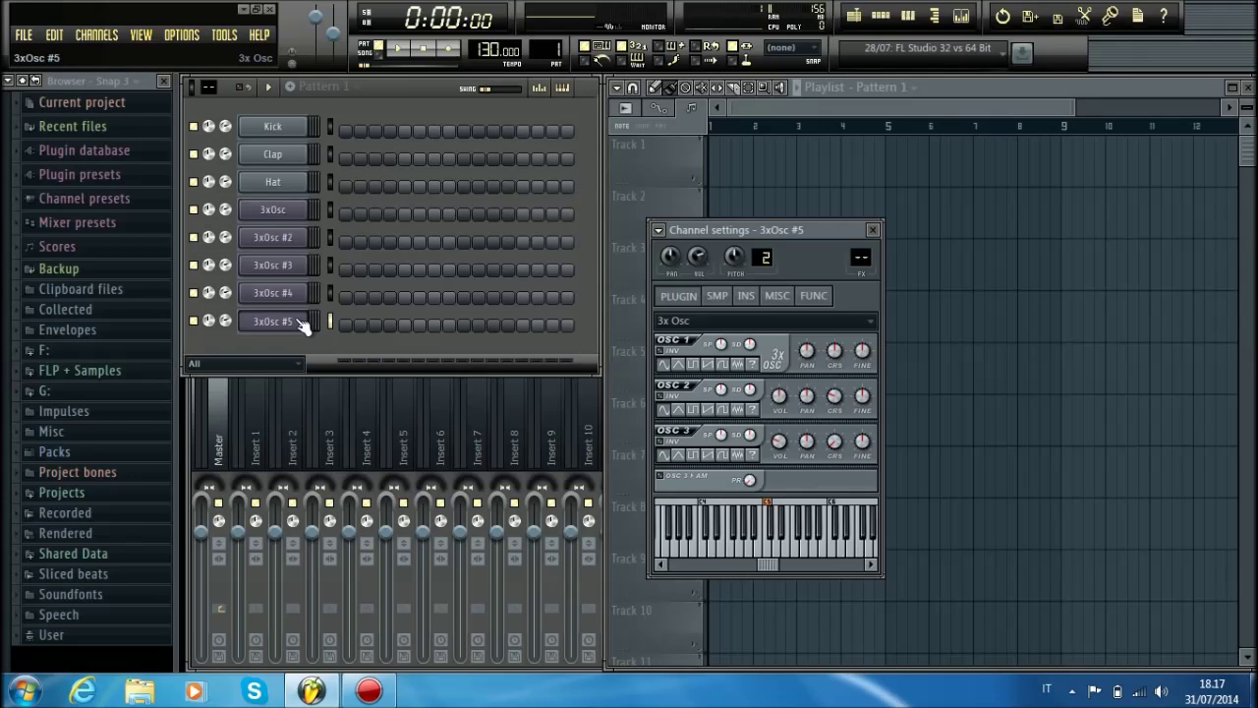
scroll(531, 49, up, 3)
scroll(550, 49, up, 3)
drag(602, 383, 600, 383)
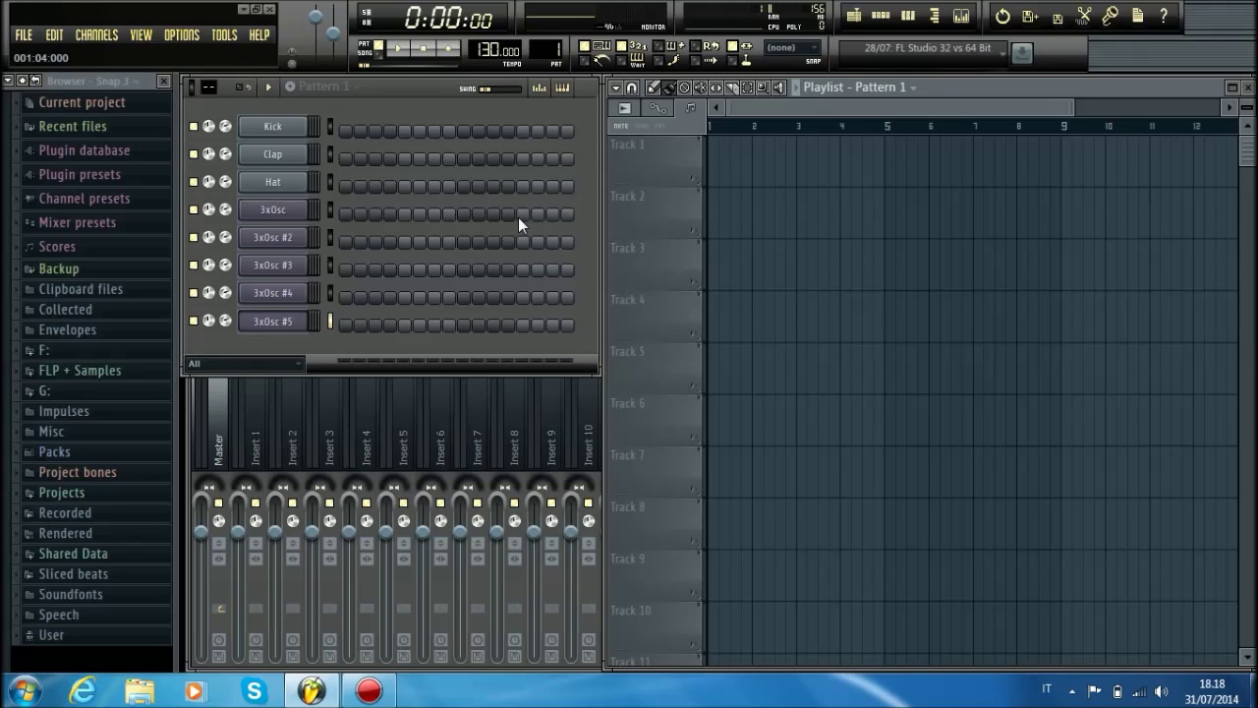
click(544, 112)
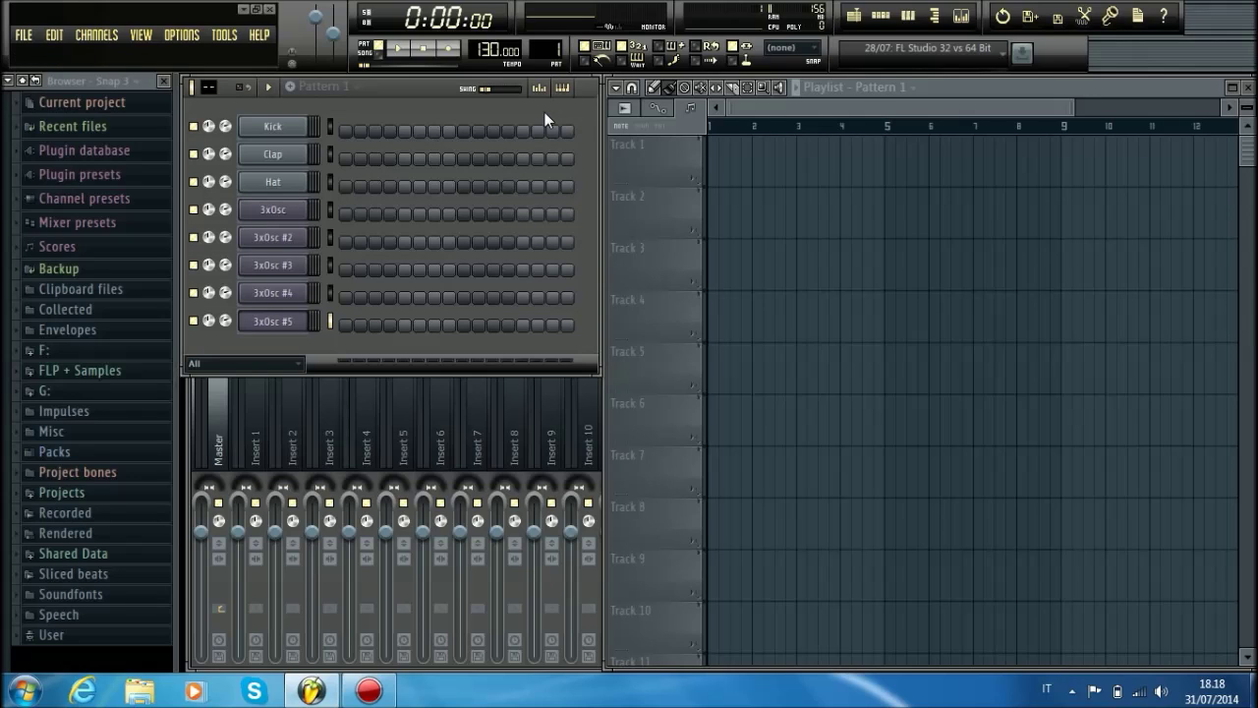